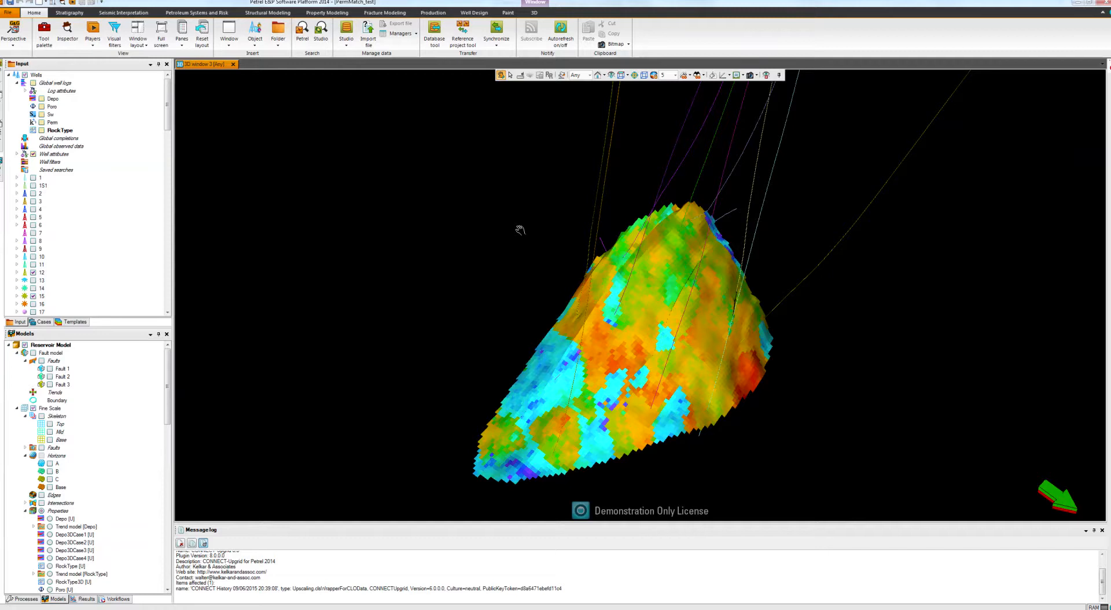
Open the CONNECT PermMatch tool for property modeling.
{"action": "left_click", "coordinate": [326, 13]}
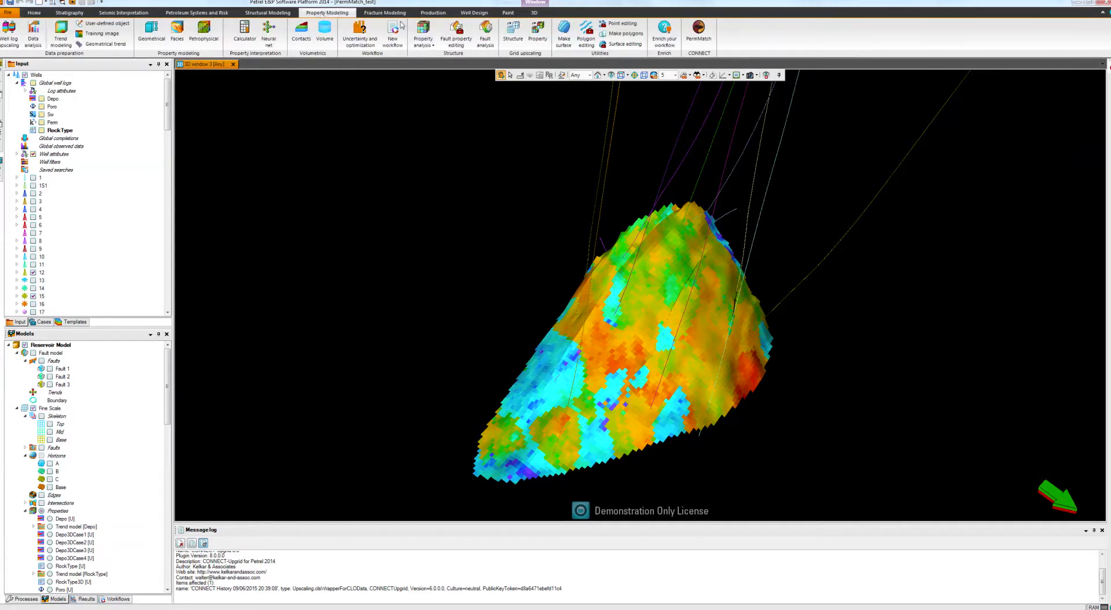
{"action": "left_click", "coordinate": [699, 32]}
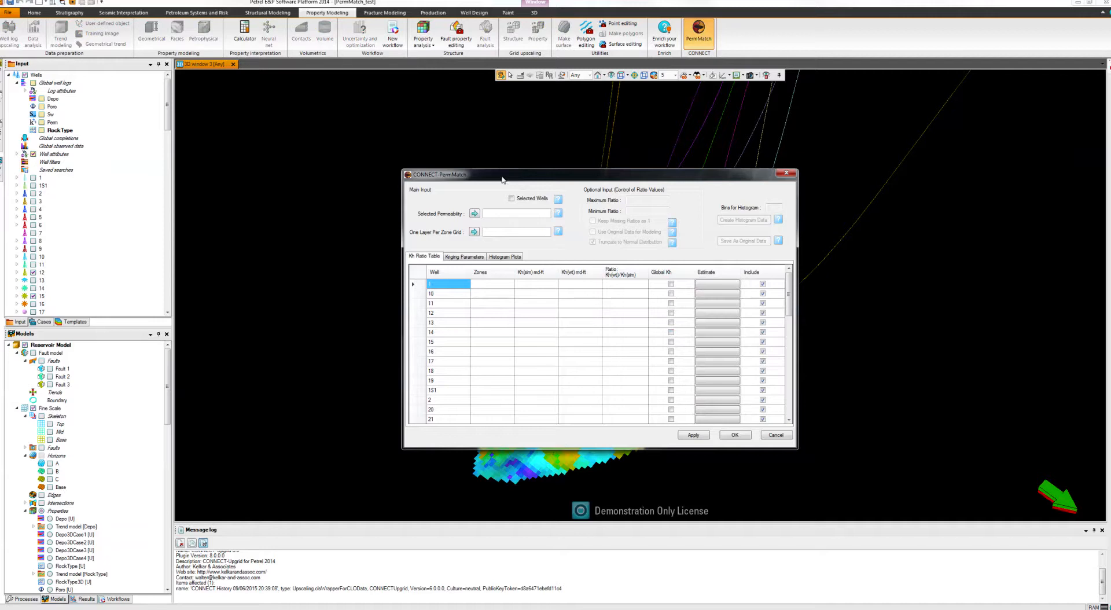
{"action": "left_click_drag", "start_coordinate": [501, 177], "coordinate": [486, 160]}
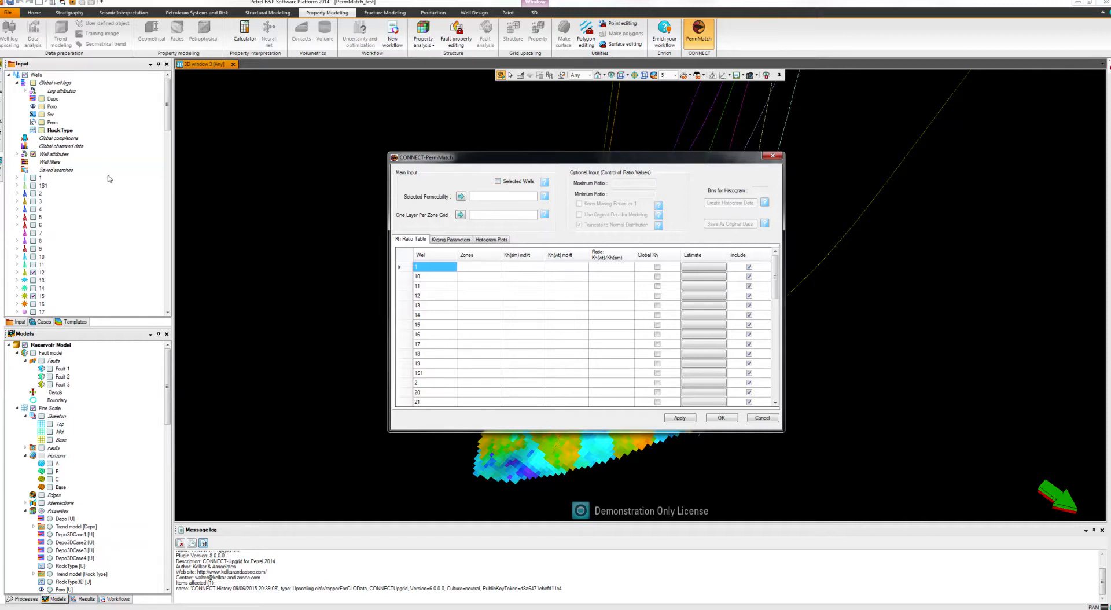
Check which wells are ticked in the project and restrict the PermMatch table to the selected wells.
{"action": "left_click_drag", "start_coordinate": [169, 129], "coordinate": [169, 196]}
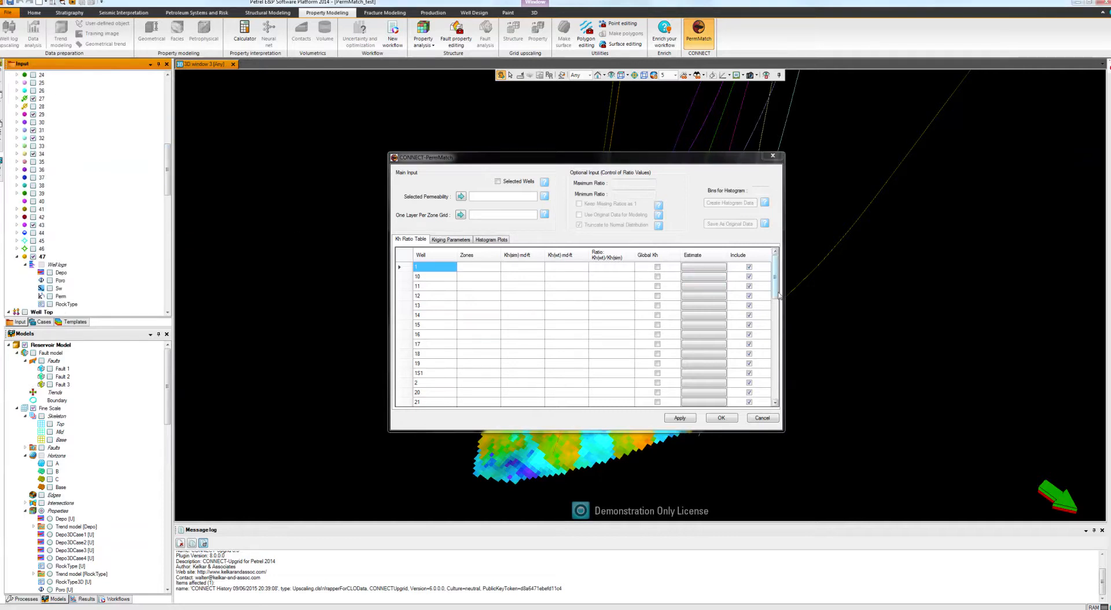
{"action": "mouse_move", "coordinate": [777, 293]}
{"action": "left_mouse_down"}
{"action": "mouse_move", "coordinate": [776, 391]}
{"action": "mouse_move", "coordinate": [775, 286]}
{"action": "left_mouse_up"}
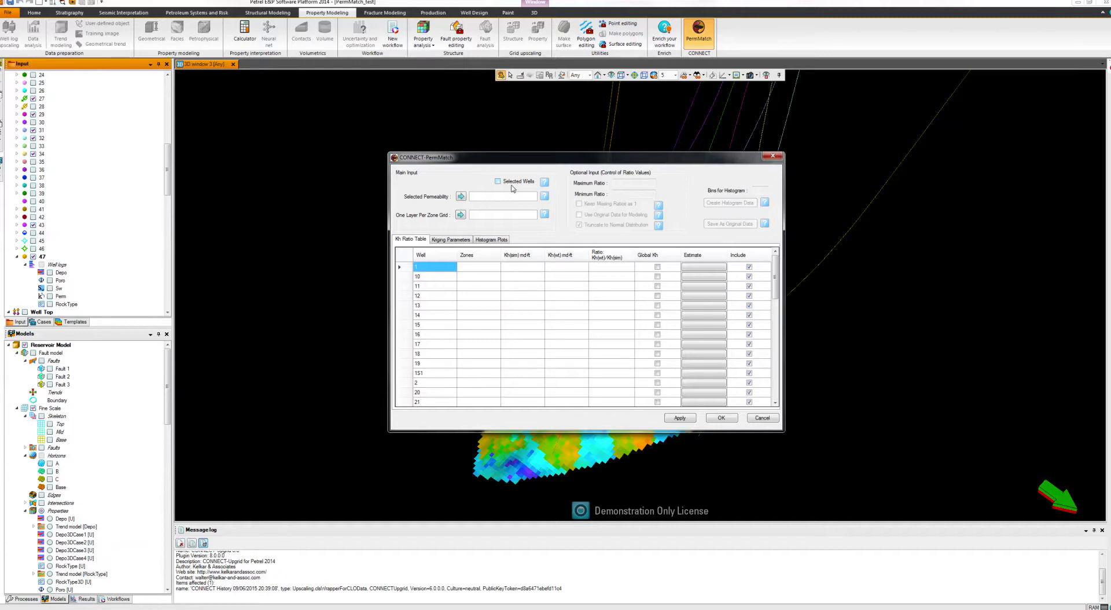
{"action": "left_click", "coordinate": [169, 186]}
{"action": "scroll", "coordinate": [116, 169], "scroll_direction": "up", "scroll_amount": 10}
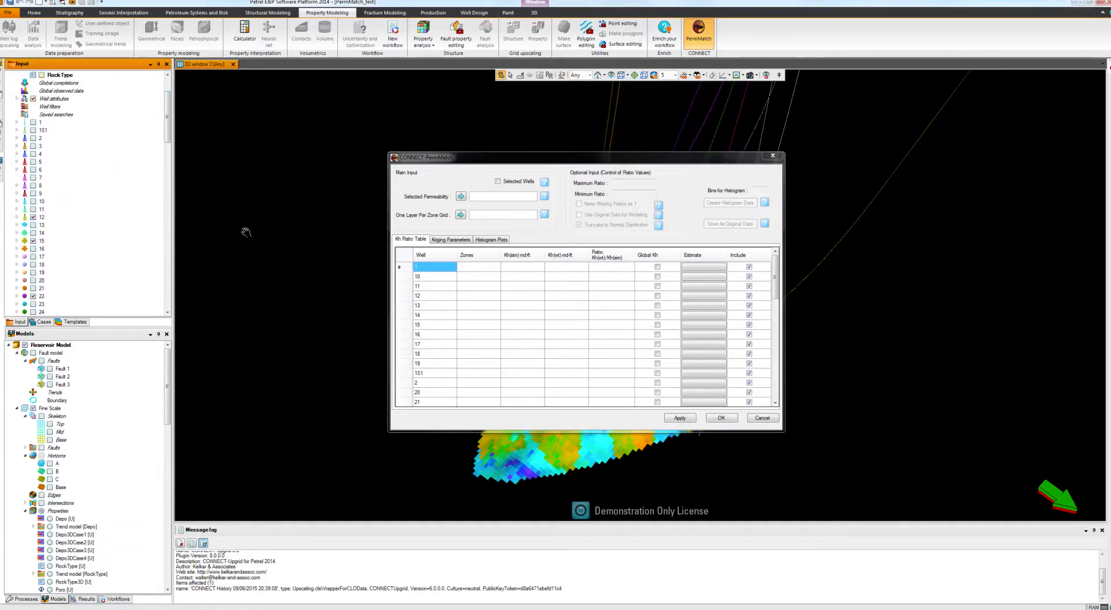
{"action": "left_click", "coordinate": [498, 181]}
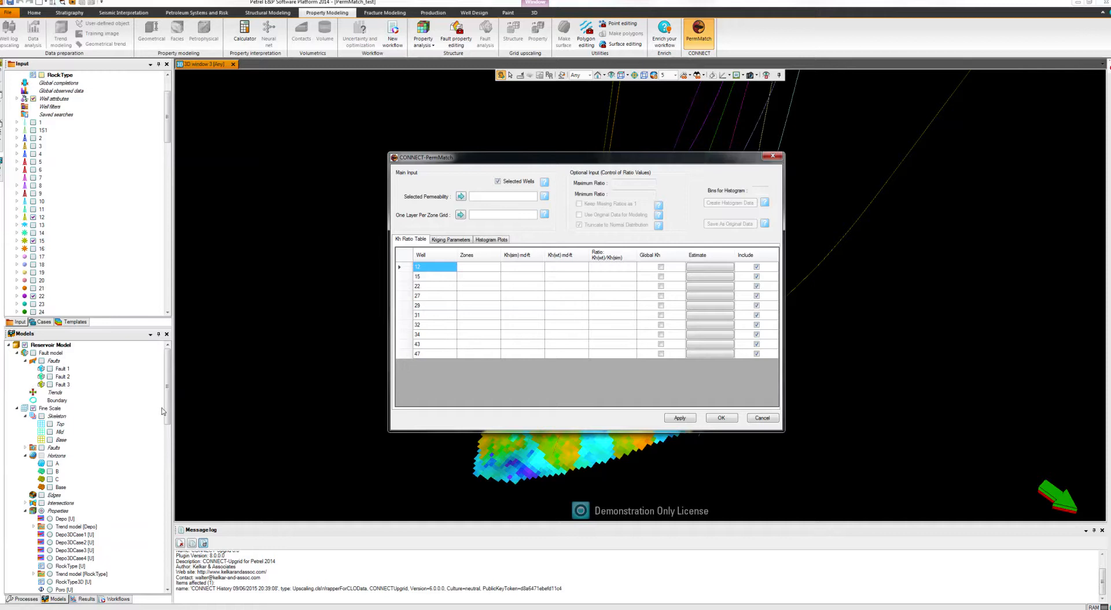
Assign the Fine Scale property Perm3DSim [U] as the selected permeability.
{"action": "left_click_drag", "start_coordinate": [168, 412], "coordinate": [167, 459]}
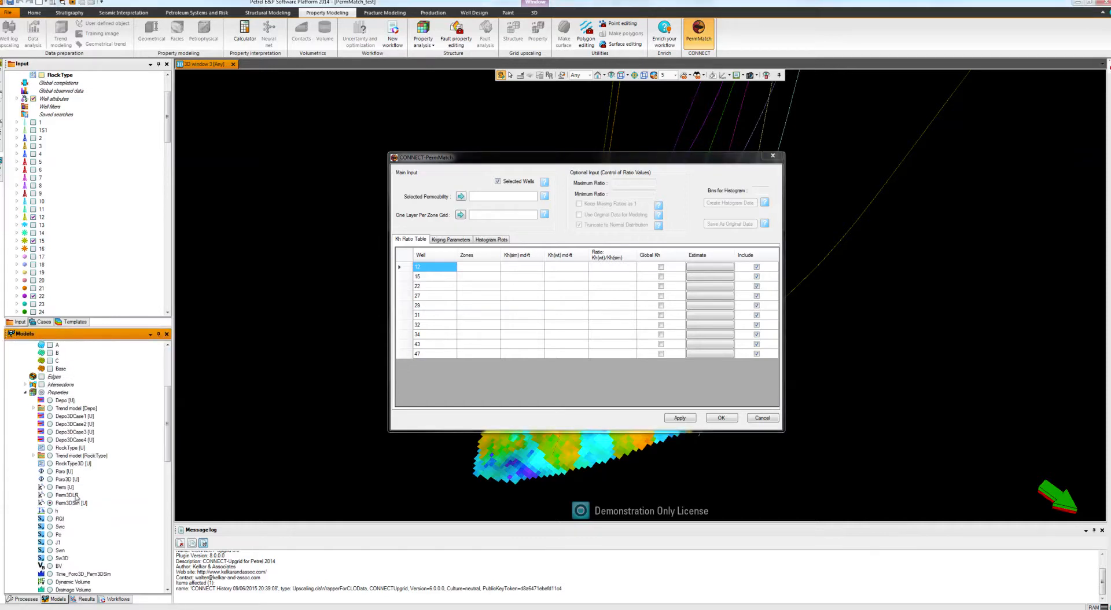
{"action": "left_click", "coordinate": [72, 503]}
{"action": "left_click", "coordinate": [460, 197]}
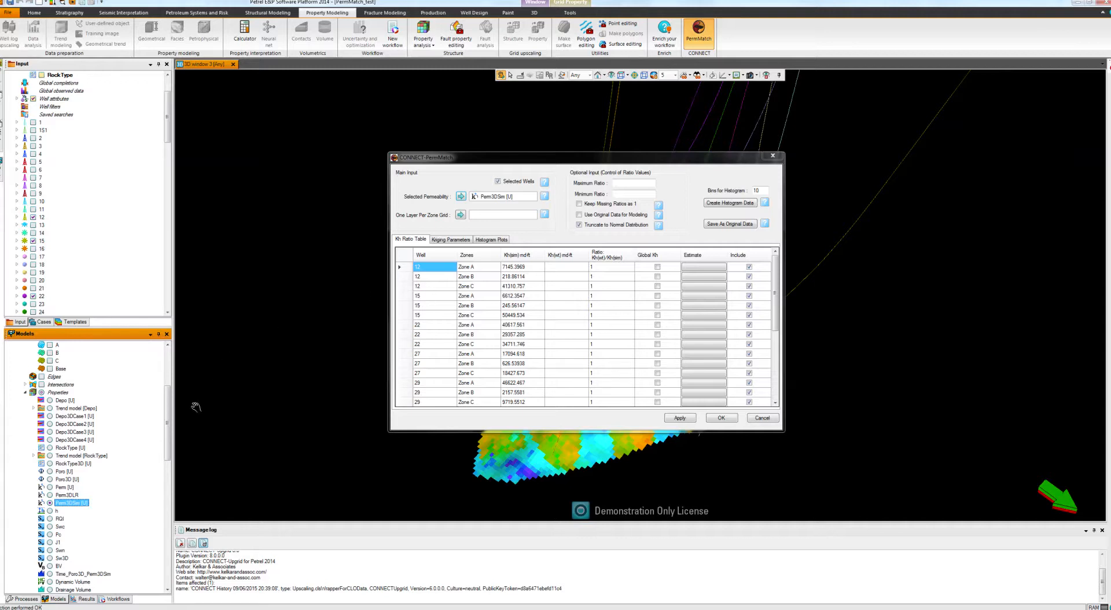
Assign the One Layer Per Zone Grid model as the one-layer-per-zone grid input.
{"action": "scroll", "coordinate": [169, 424], "scroll_direction": "down", "scroll_amount": 1}
{"action": "scroll", "coordinate": [86, 467], "scroll_direction": "down", "scroll_amount": 9}
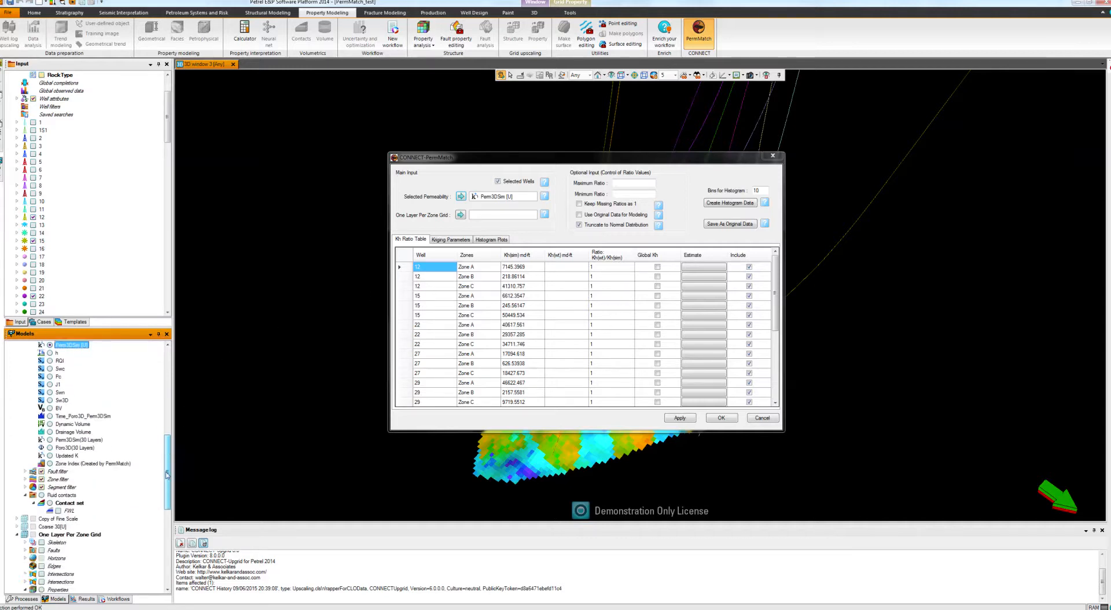
{"action": "left_click", "coordinate": [85, 467]}
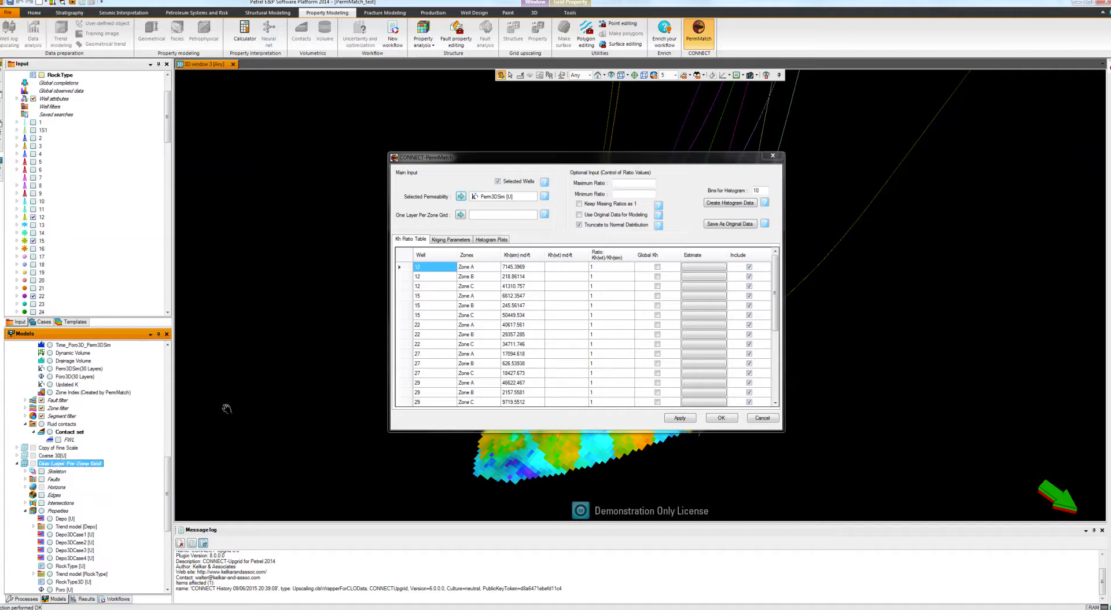
{"action": "left_click", "coordinate": [461, 215]}
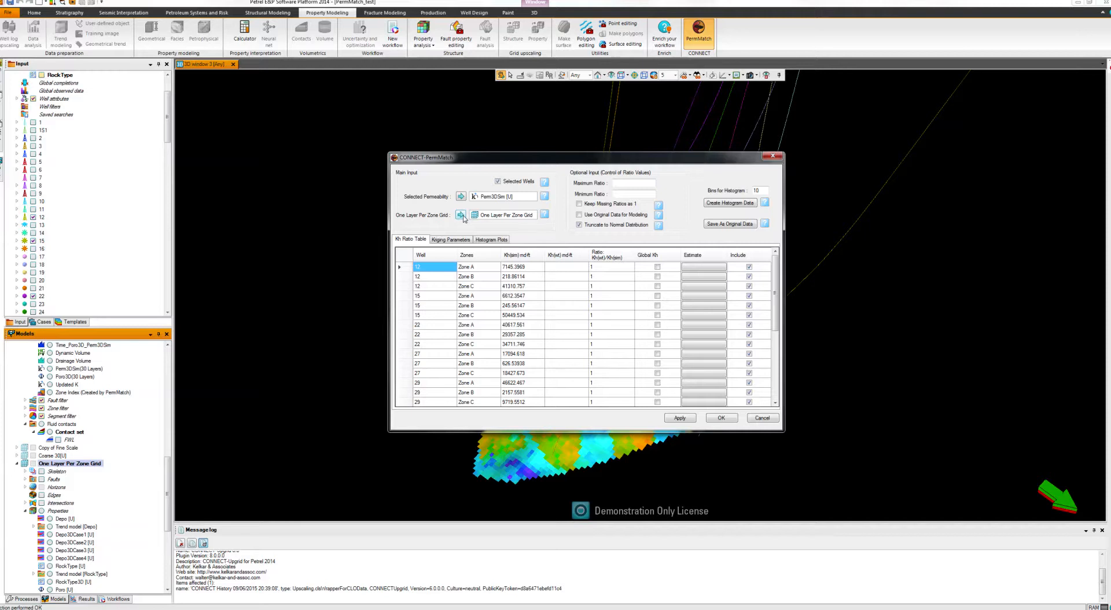
Set the Kh(wt) of well 12 Zone A to 14000 md-ft.
{"action": "left_click", "coordinate": [562, 267]}
{"action": "left_click", "coordinate": [556, 268]}
{"action": "type", "text": "14000"}
{"action": "key", "text": "Return"}
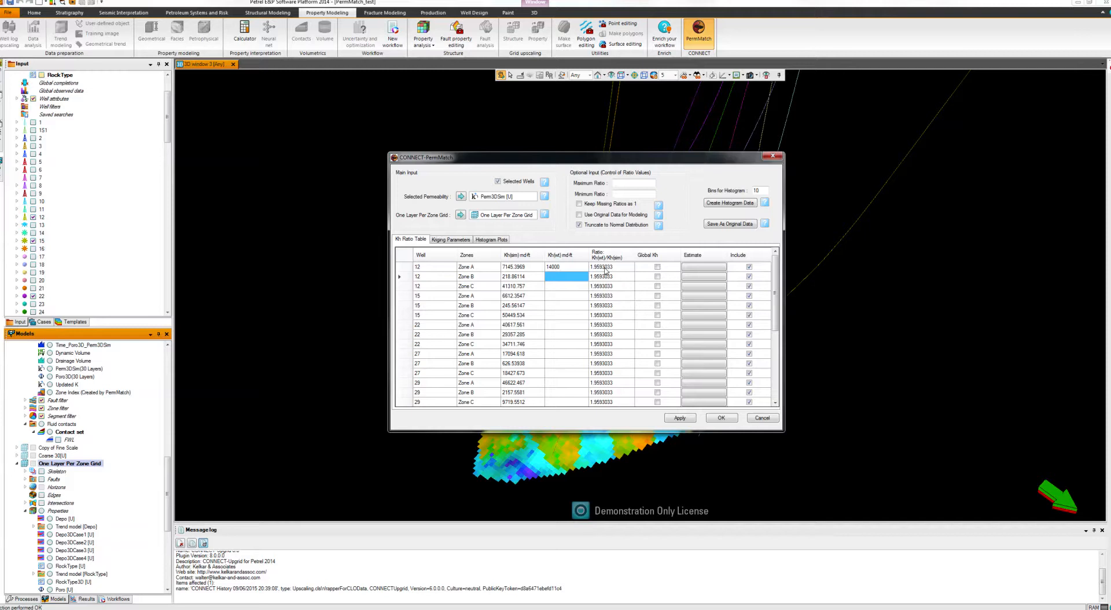
Override the Kh ratio of well 12 Zone A with 0.23.
{"action": "left_click", "coordinate": [605, 268]}
{"action": "left_click", "coordinate": [606, 268]}
{"action": "type", "text": "0.23"}
{"action": "left_click", "coordinate": [601, 283]}
Enter a Kh(wt) of 2000 md-ft for well 12 Zone B.
{"action": "left_click", "coordinate": [564, 278]}
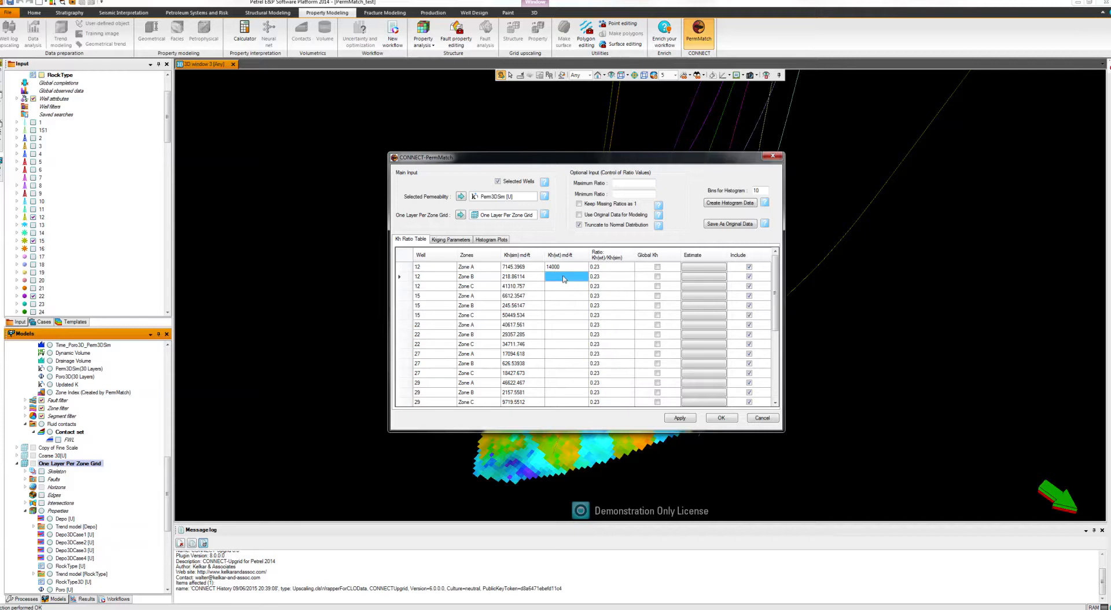
{"action": "left_click", "coordinate": [565, 278]}
{"action": "left_click", "coordinate": [569, 288]}
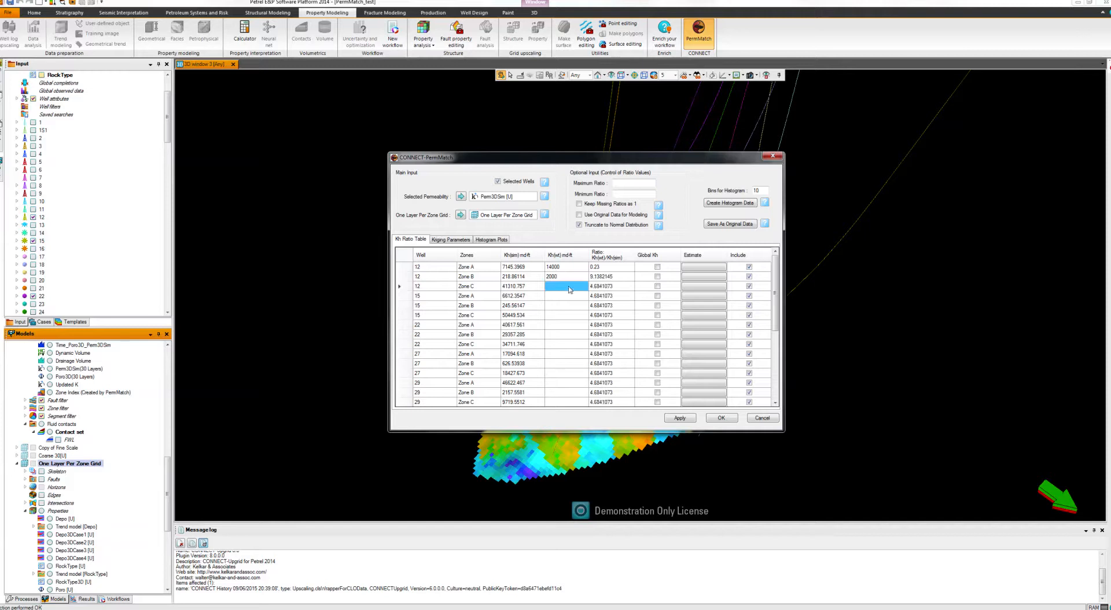
Set the Kh(wt) of well 12 Zone B to 1500 md-ft.
{"action": "left_click", "coordinate": [551, 279]}
{"action": "left_click", "coordinate": [553, 279]}
{"action": "type", "text": "1500"}
{"action": "left_click", "coordinate": [579, 289]}
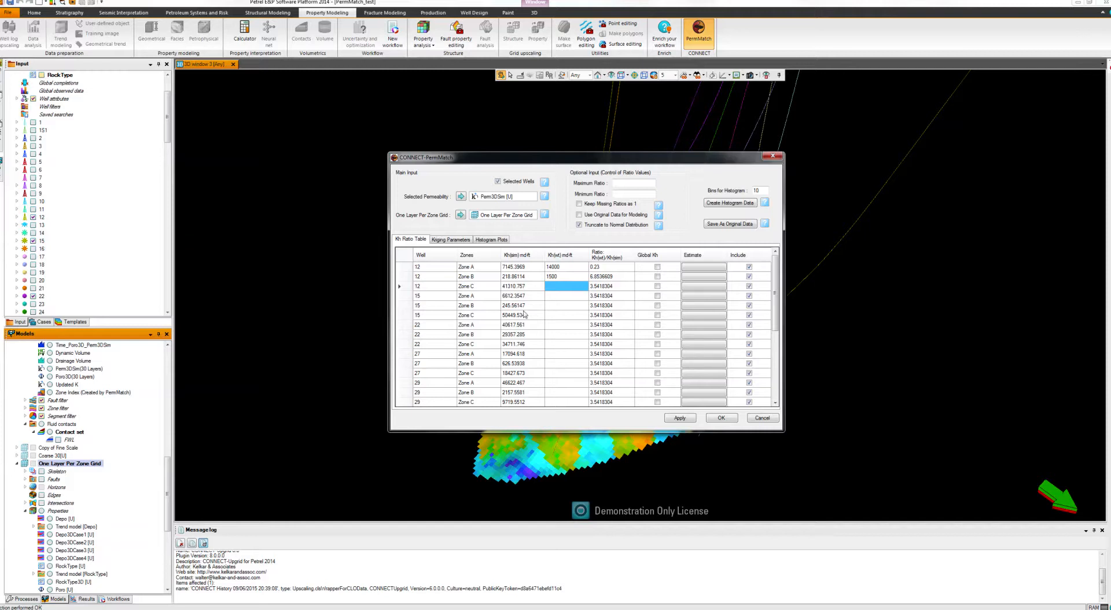
Set the Kh(wt) of well 15 Zone A to 15000 md-ft and mark it as global Kh.
{"action": "left_click", "coordinate": [559, 297]}
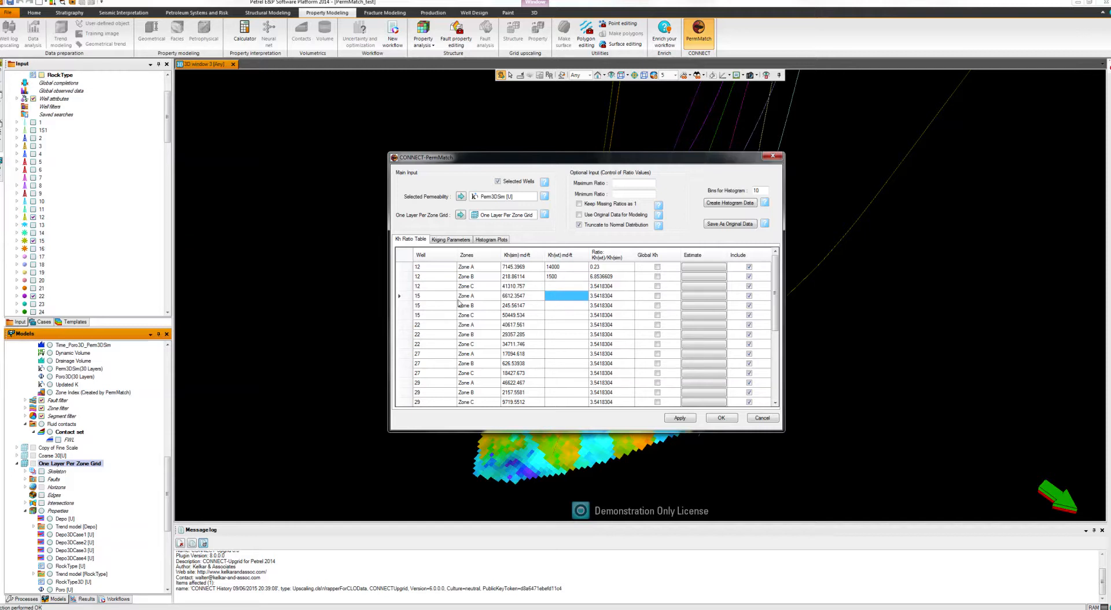
{"action": "left_click", "coordinate": [554, 299]}
{"action": "type", "text": "15000"}
{"action": "left_click", "coordinate": [657, 297]}
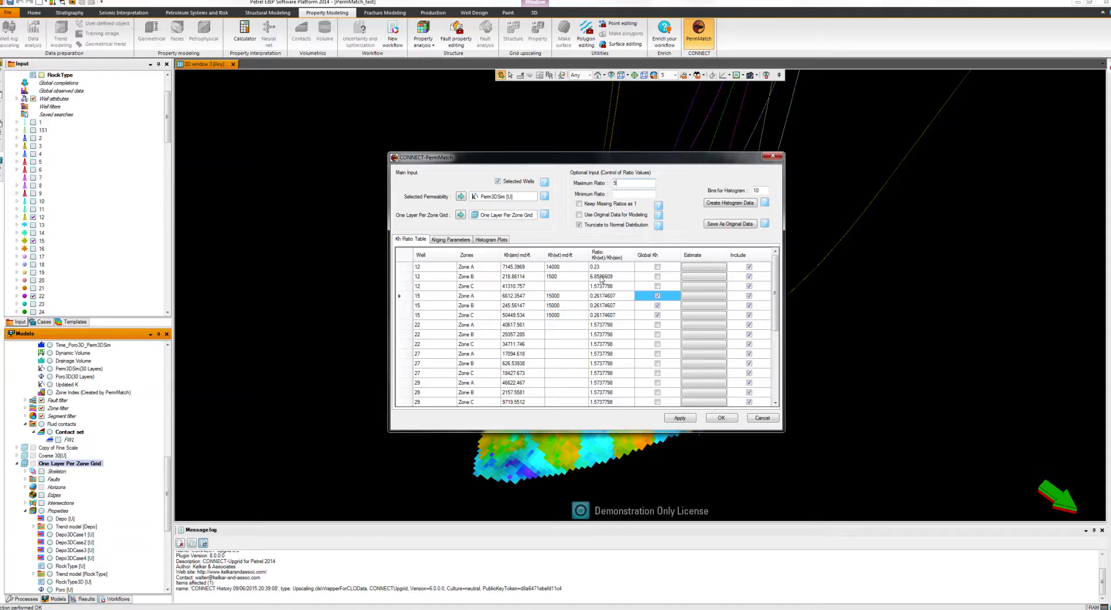
Save the ratios with a maximum ratio of 5 as original data and open the kriging parameters.
{"action": "key", "text": "Return"}
{"action": "left_click", "coordinate": [727, 227]}
{"action": "left_click", "coordinate": [462, 242]}
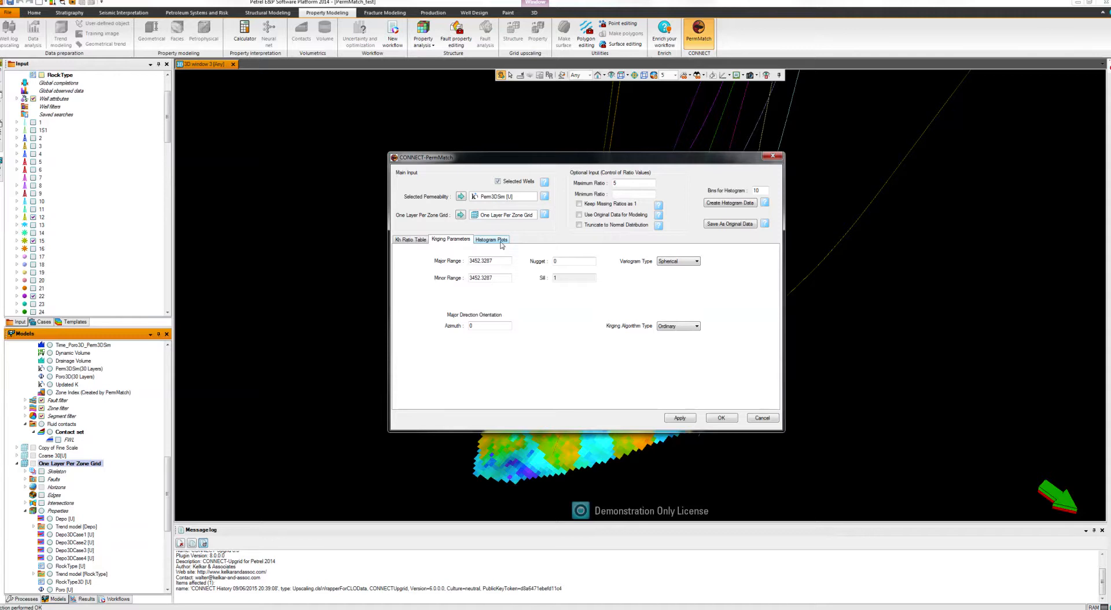
Return to the Kh ratio table and set the ratio of well 22 Zone C to 6.
{"action": "left_click", "coordinate": [423, 240]}
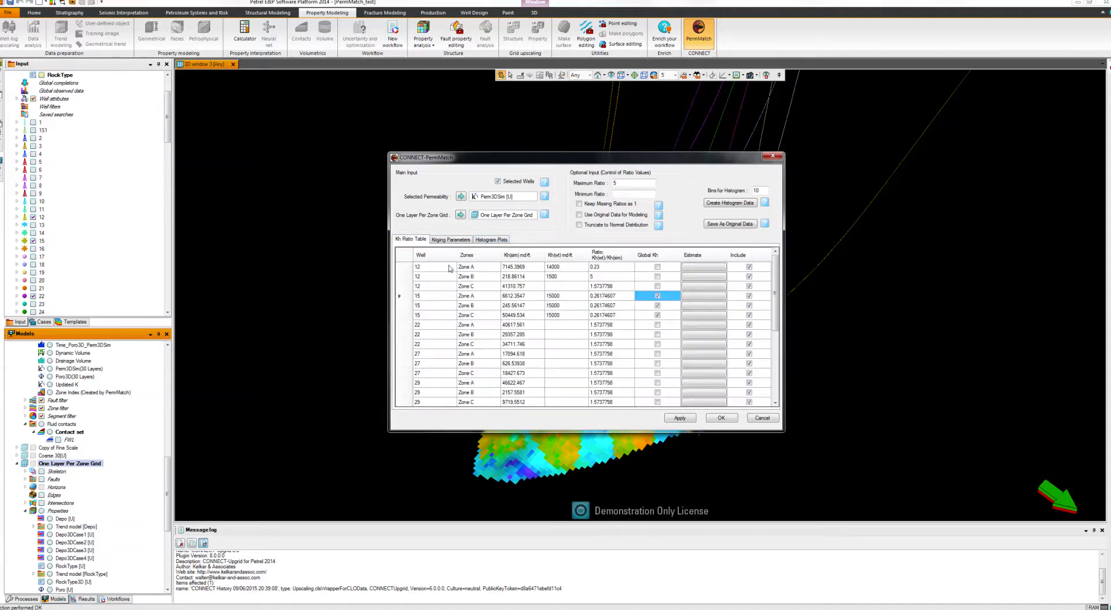
{"action": "left_click", "coordinate": [599, 326]}
{"action": "left_click", "coordinate": [601, 342]}
{"action": "left_click", "coordinate": [601, 342]}
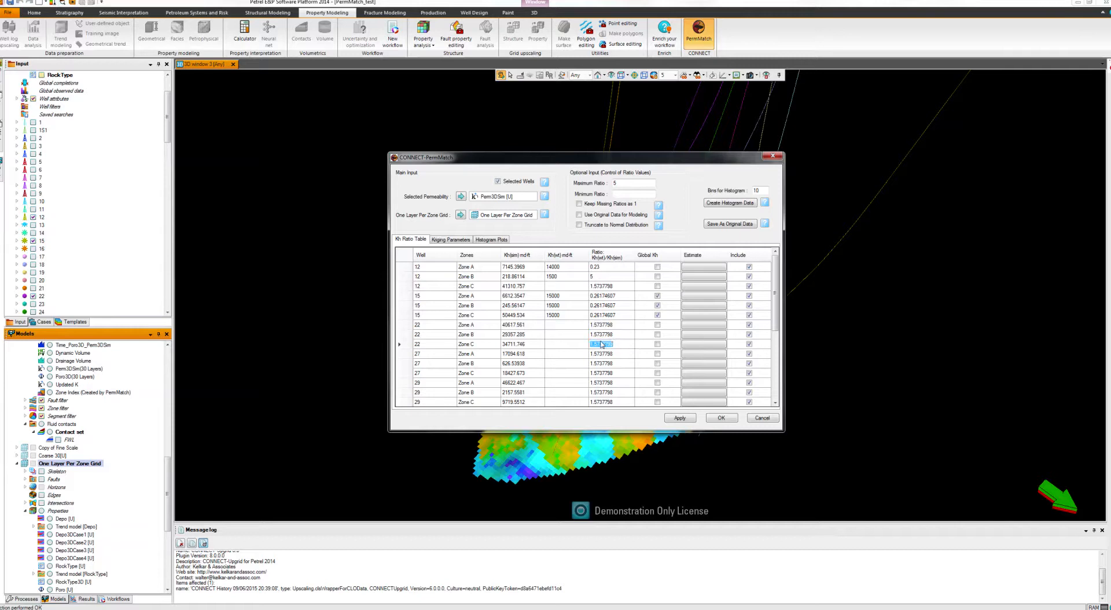
{"action": "type", "text": "6"}
Set the Kh ratio to 7 and 8 for well 27 Zones B and C, and to 2.3 for well 29 Zone A.
{"action": "left_click", "coordinate": [600, 363]}
{"action": "left_click", "coordinate": [599, 363]}
{"action": "type", "text": "7"}
{"action": "left_click", "coordinate": [600, 372]}
{"action": "left_click", "coordinate": [600, 373]}
{"action": "type", "text": "8"}
{"action": "left_click", "coordinate": [600, 383]}
{"action": "left_click", "coordinate": [600, 383]}
{"action": "type", "text": "2.3"}
Create the histogram data with 10 bins and display the histogram plots.
{"action": "left_click", "coordinate": [723, 207]}
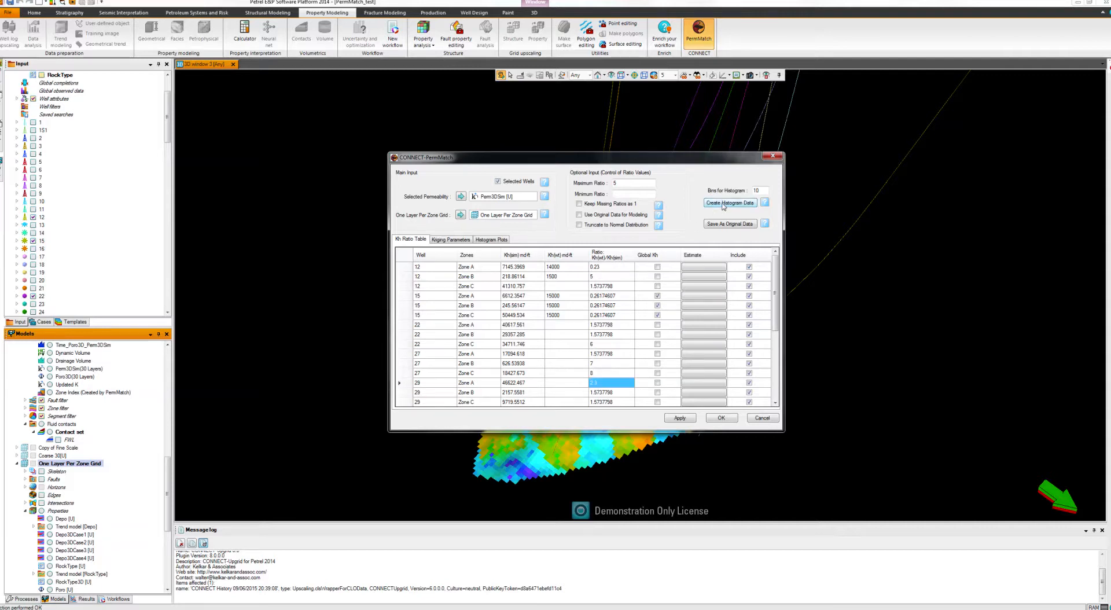
{"action": "left_click", "coordinate": [503, 241]}
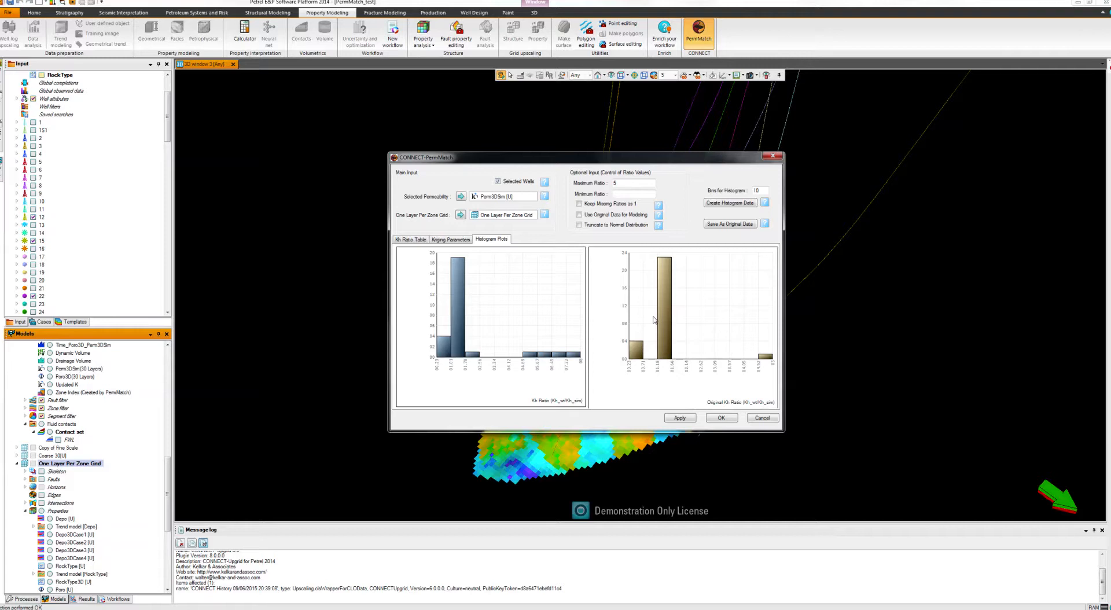
{"action": "mouse_move", "coordinate": [523, 19]}
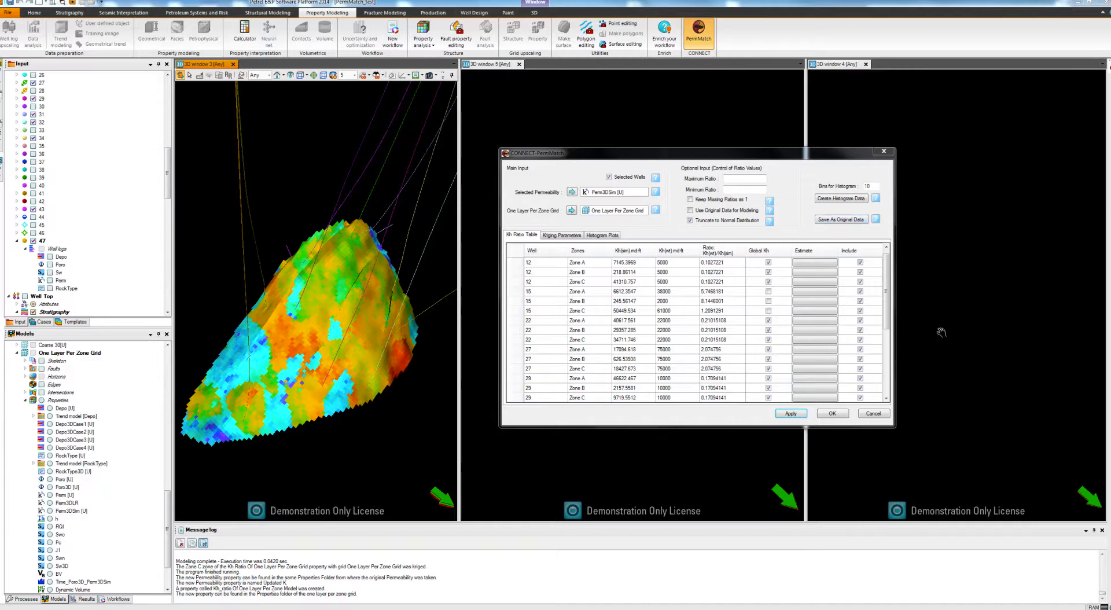
Run the permeability match and display Kh Ratio Of One Layer Per Zone Grid [U] in 3D window 5.
{"action": "left_click", "coordinate": [790, 413]}
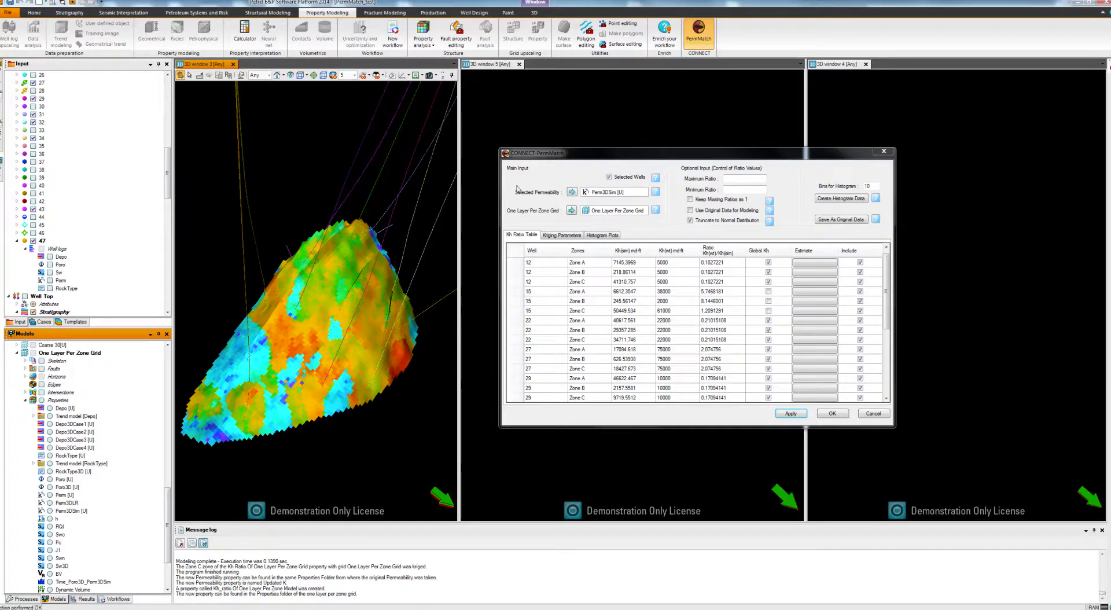
{"action": "left_click_drag", "start_coordinate": [574, 153], "coordinate": [864, 267]}
{"action": "left_click", "coordinate": [680, 292]}
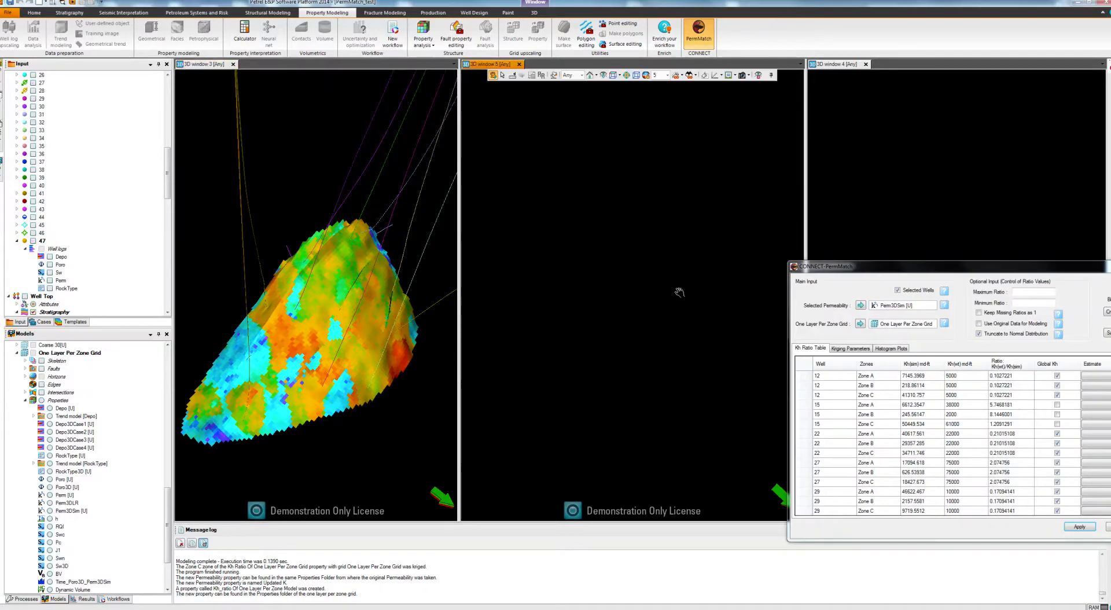
{"action": "left_click_drag", "start_coordinate": [166, 502], "coordinate": [166, 529]}
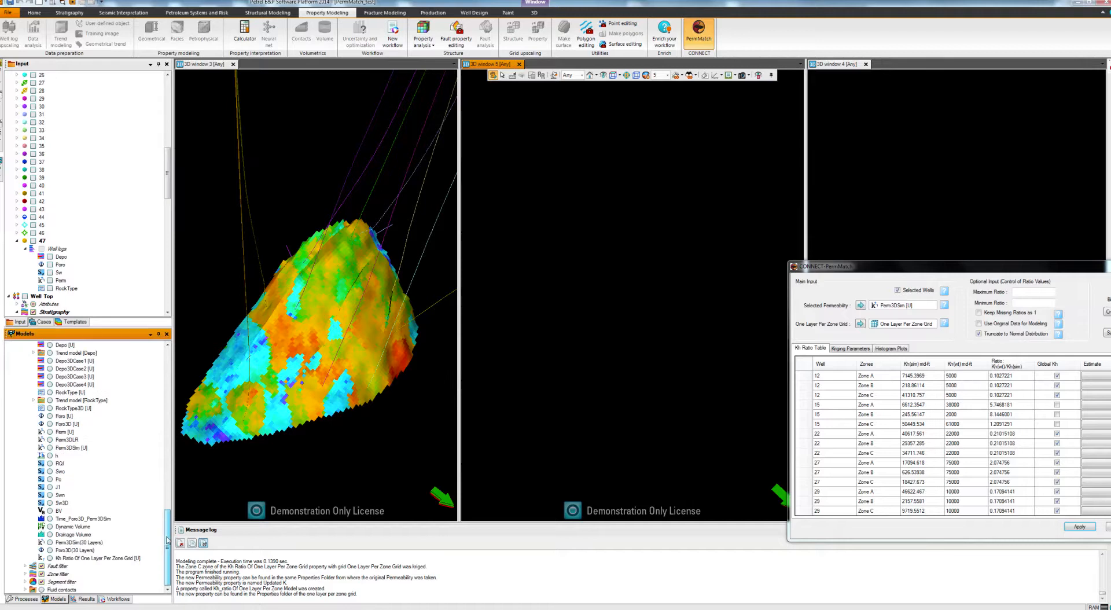
{"action": "left_click", "coordinate": [50, 559]}
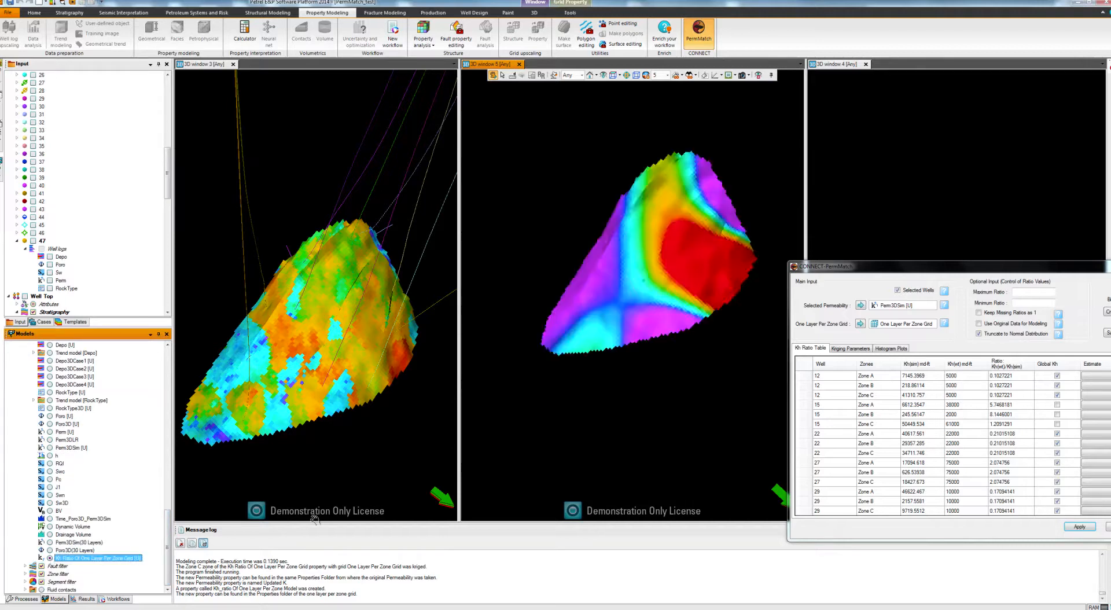
Display the Updated K property in 3D window 4 and move the PermMatch dialog clear of the three models.
{"action": "left_click_drag", "start_coordinate": [817, 268], "coordinate": [476, 304]}
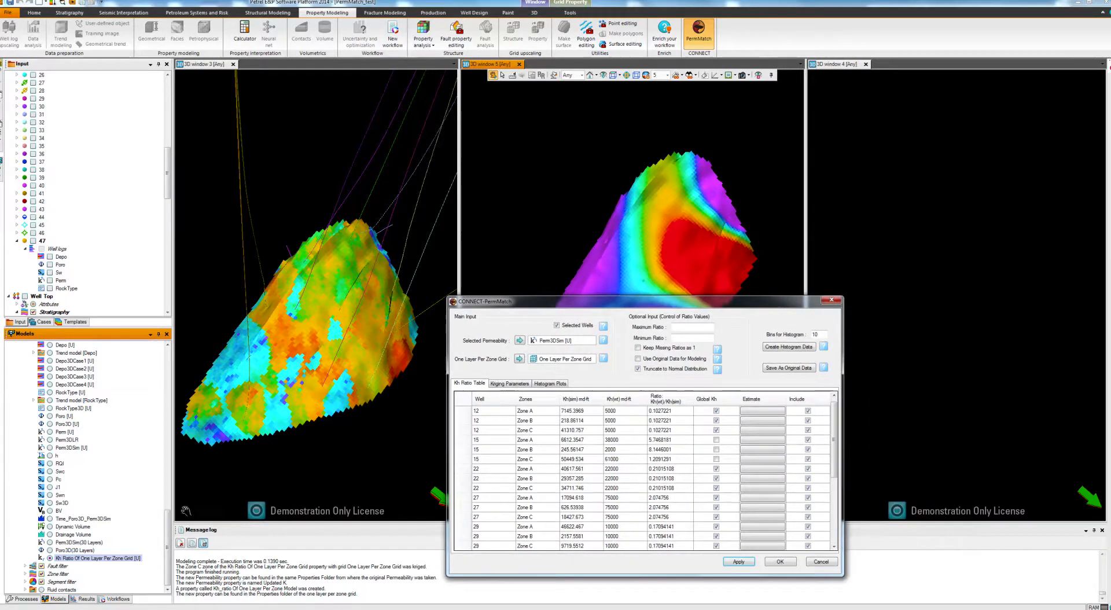
{"action": "left_click_drag", "start_coordinate": [167, 532], "coordinate": [179, 432]}
{"action": "left_click", "coordinate": [997, 350]}
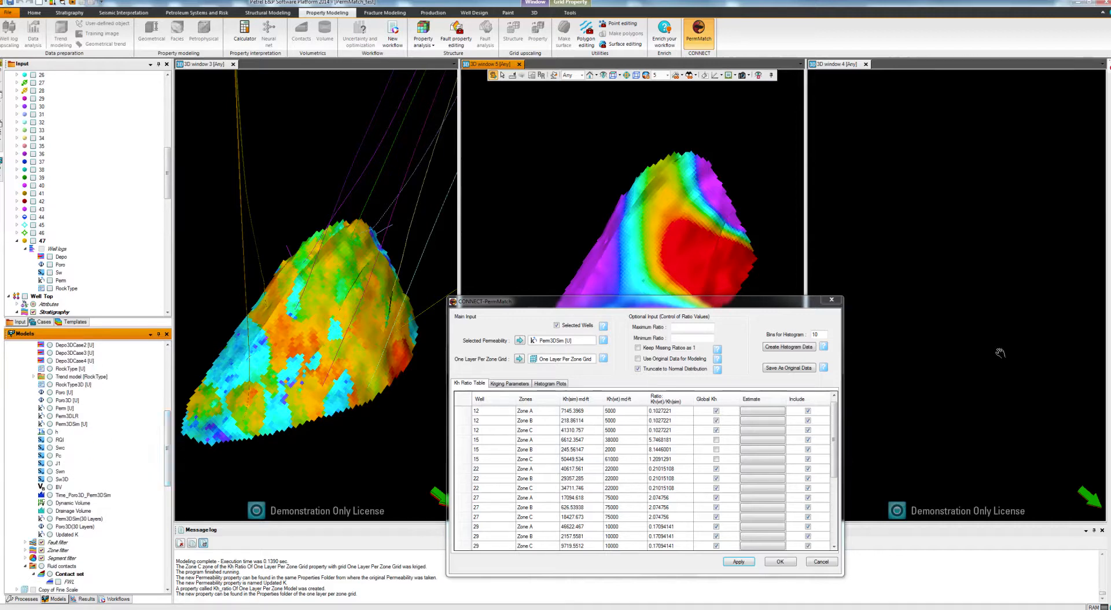
{"action": "left_click", "coordinate": [50, 534]}
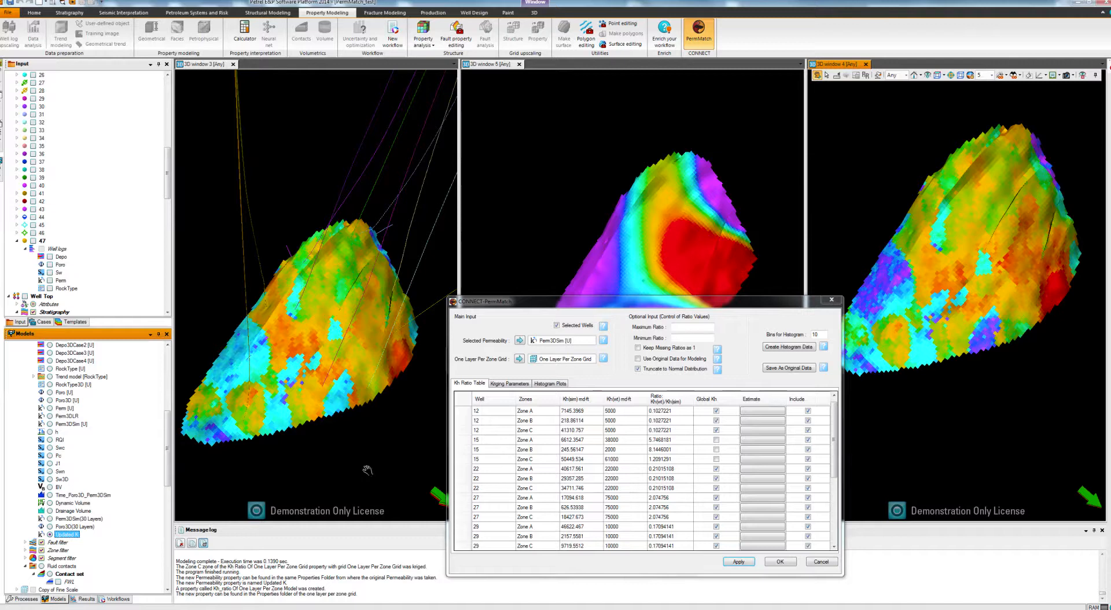
{"action": "left_click_drag", "start_coordinate": [664, 301], "coordinate": [743, 387]}
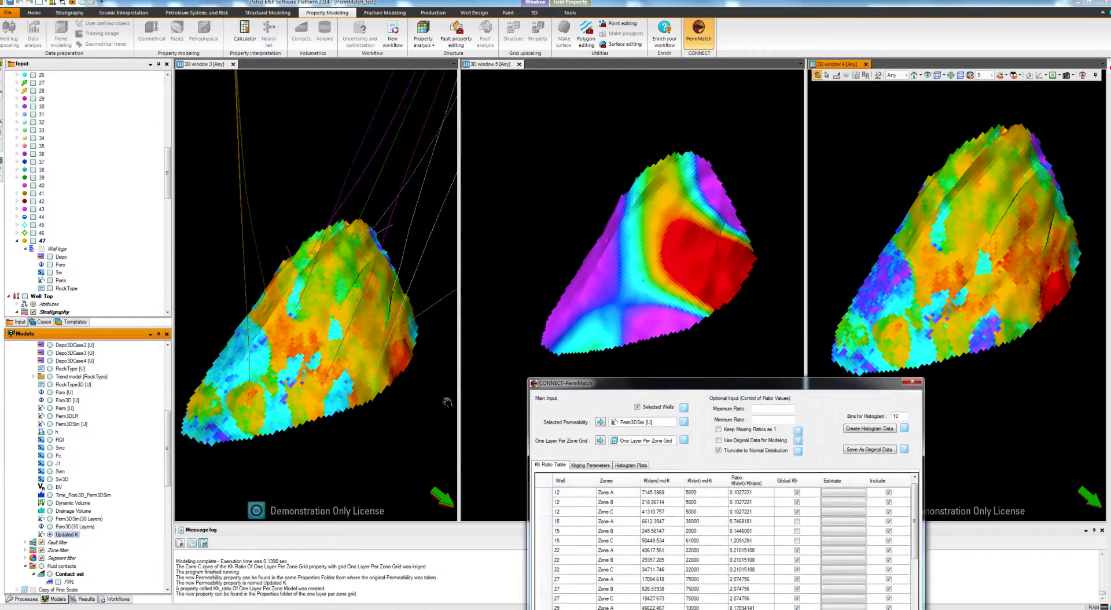